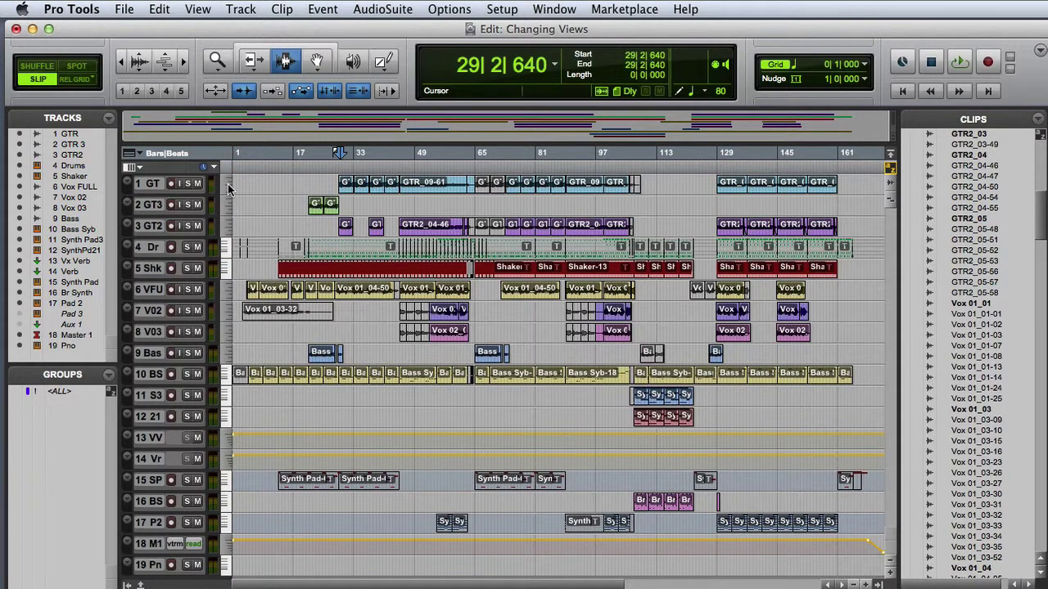
Try several heights on the GTR track, then set it to fit to window.
{"action": "left_click", "coordinate": [228, 190]}
{"action": "left_click", "coordinate": [250, 180]}
{"action": "left_click", "coordinate": [229, 185]}
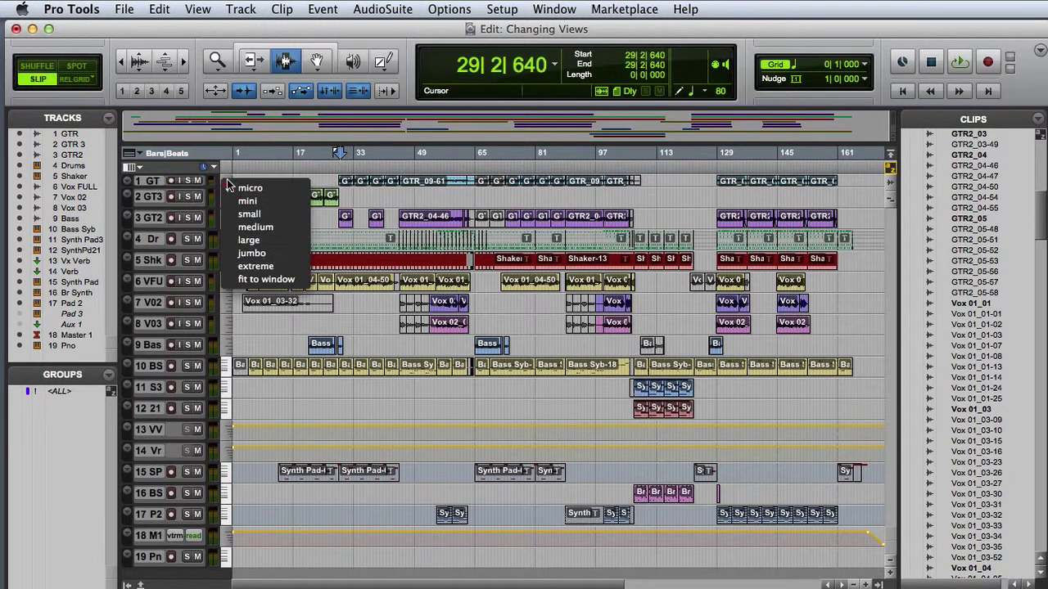
{"action": "left_click", "coordinate": [264, 279]}
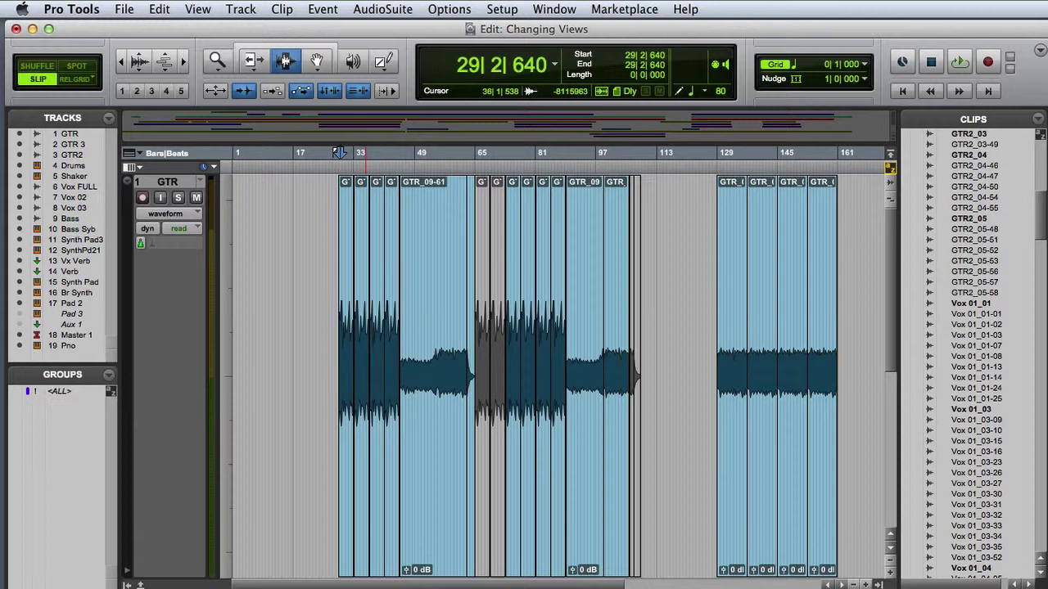
Drag the GTR track's lower edge to a custom height taller than the other tracks.
{"action": "left_click", "coordinate": [229, 373]}
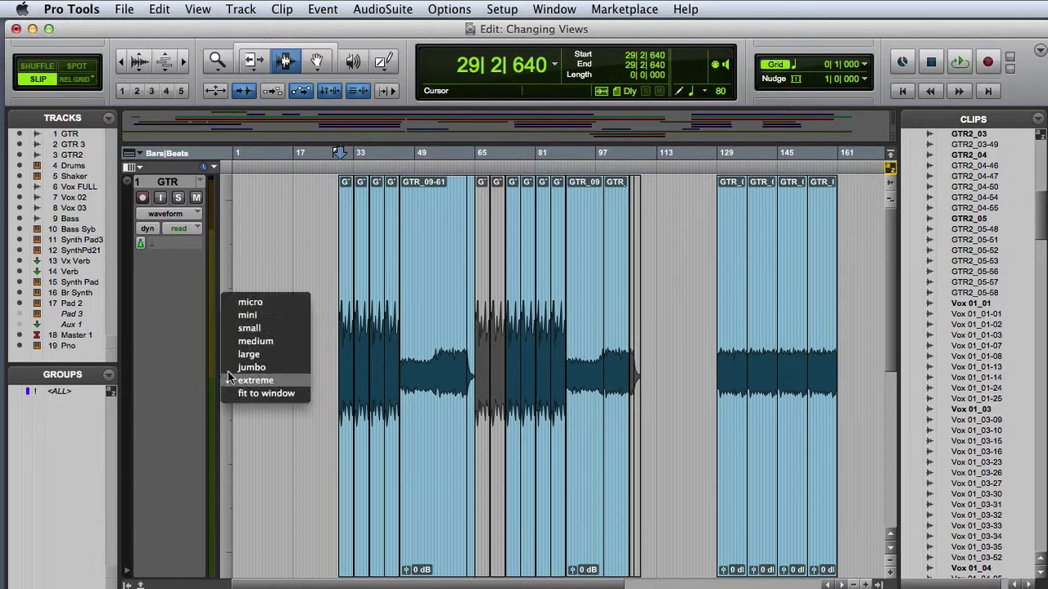
{"action": "left_click", "coordinate": [235, 437]}
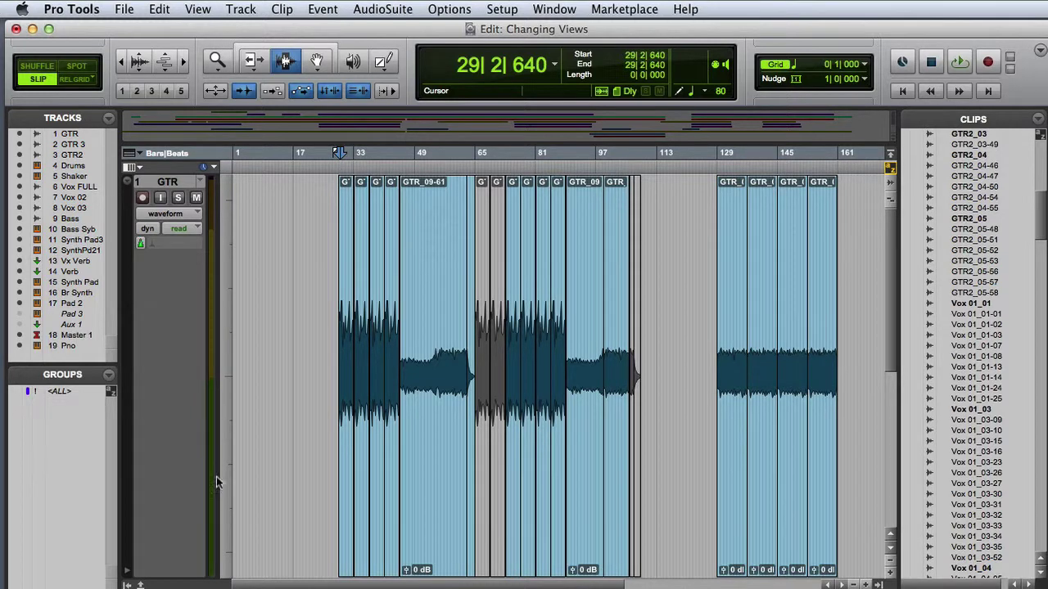
{"action": "left_click_drag", "start_coordinate": [129, 184], "coordinate": [180, 139]}
{"action": "left_click", "coordinate": [391, 282]}
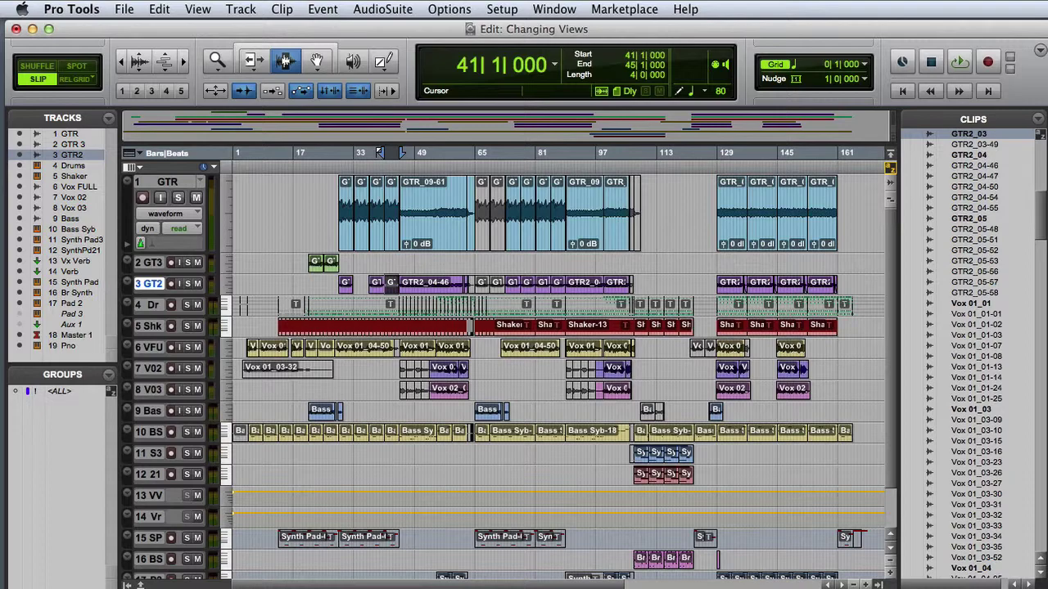
{"action": "mouse_move", "coordinate": [231, 254]}
{"action": "left_mouse_down"}
{"action": "mouse_move", "coordinate": [231, 420]}
{"action": "mouse_move", "coordinate": [239, 263]}
{"action": "left_mouse_up"}
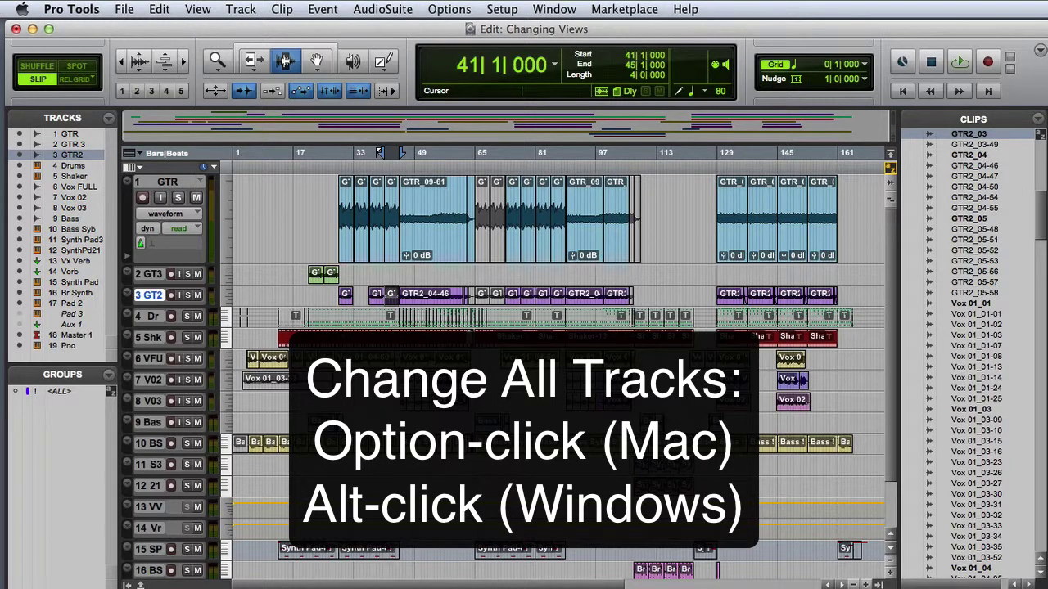
Set every track to medium height, then shrink all tracks to mini.
{"action": "left_click", "coordinate": [228, 385], "text": "alt"}
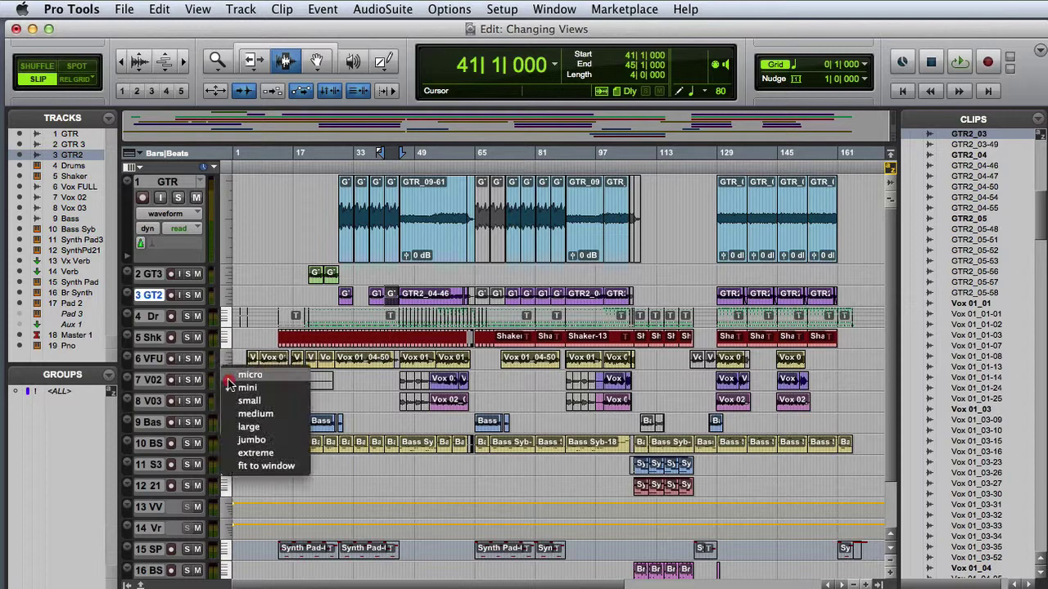
{"action": "left_click", "coordinate": [237, 414]}
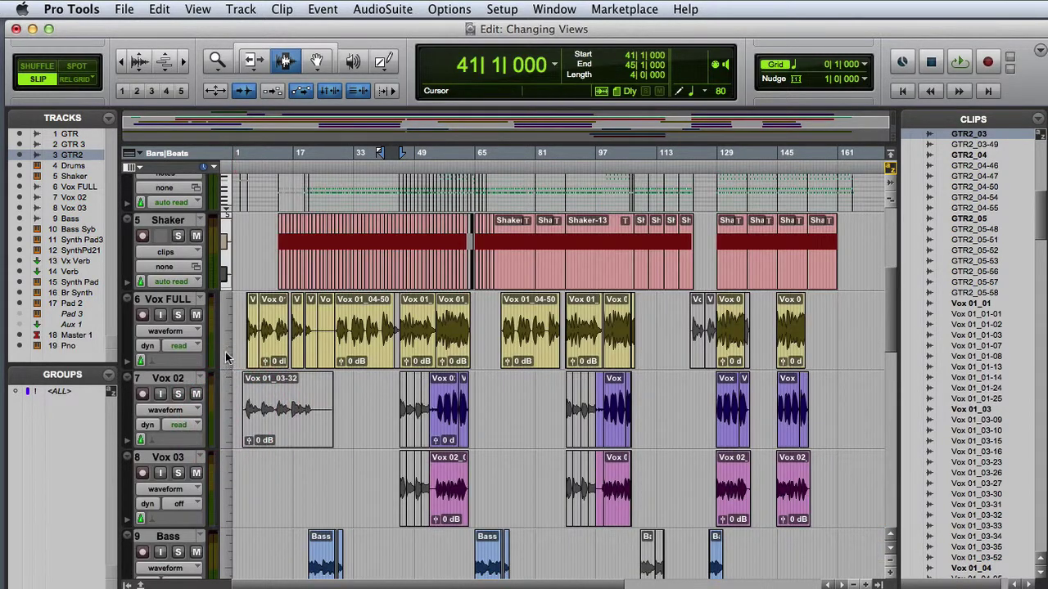
{"action": "left_click", "coordinate": [228, 352]}
{"action": "left_click", "coordinate": [243, 334], "text": "alt"}
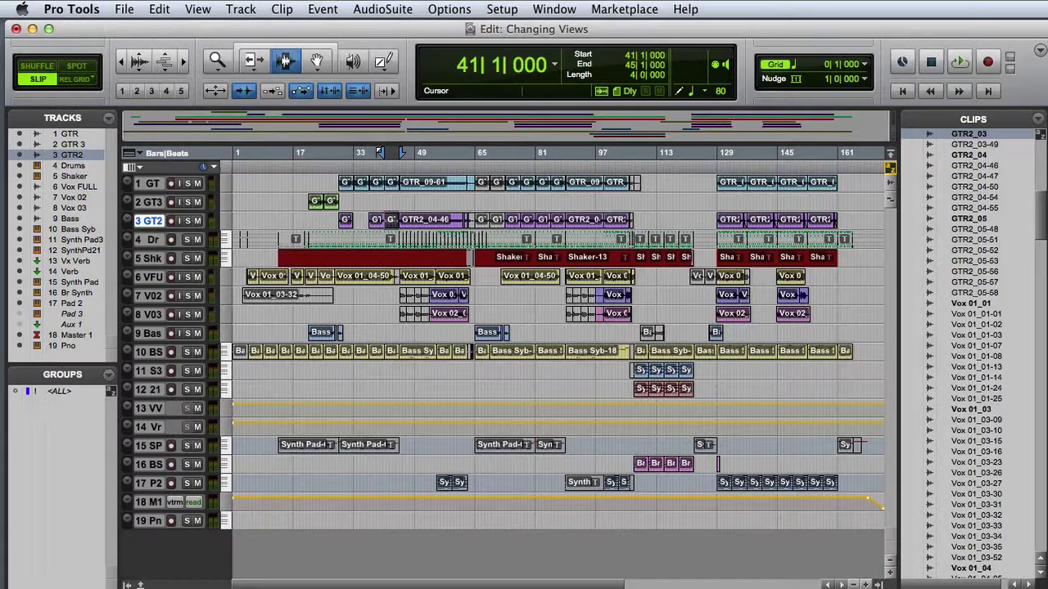
Drag the Vox FULL track up to fifth position, directly above Shaker.
{"action": "left_click", "coordinate": [153, 281]}
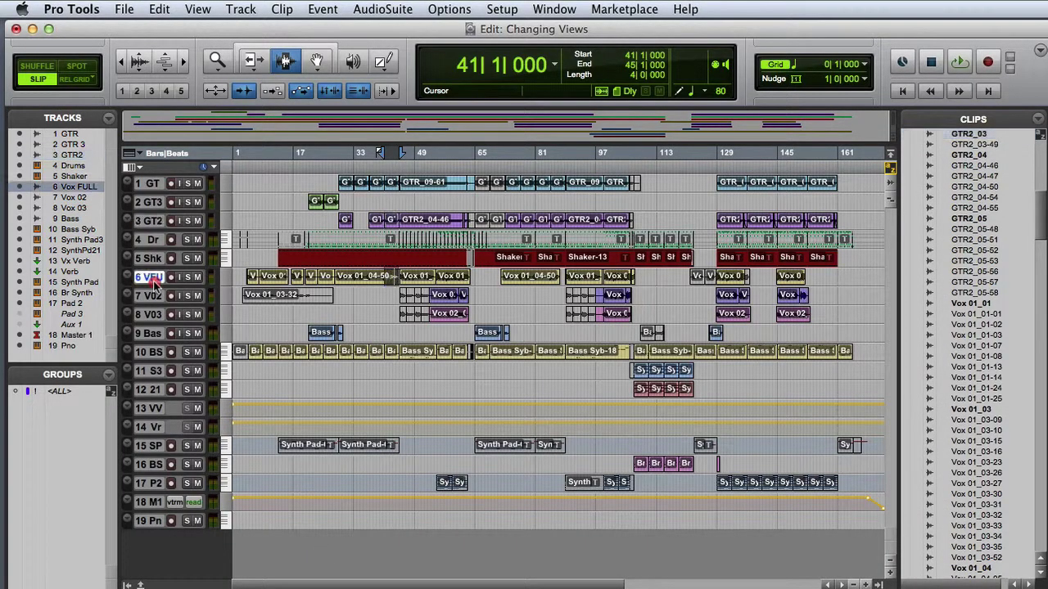
{"action": "left_click_drag", "start_coordinate": [153, 281], "coordinate": [150, 259]}
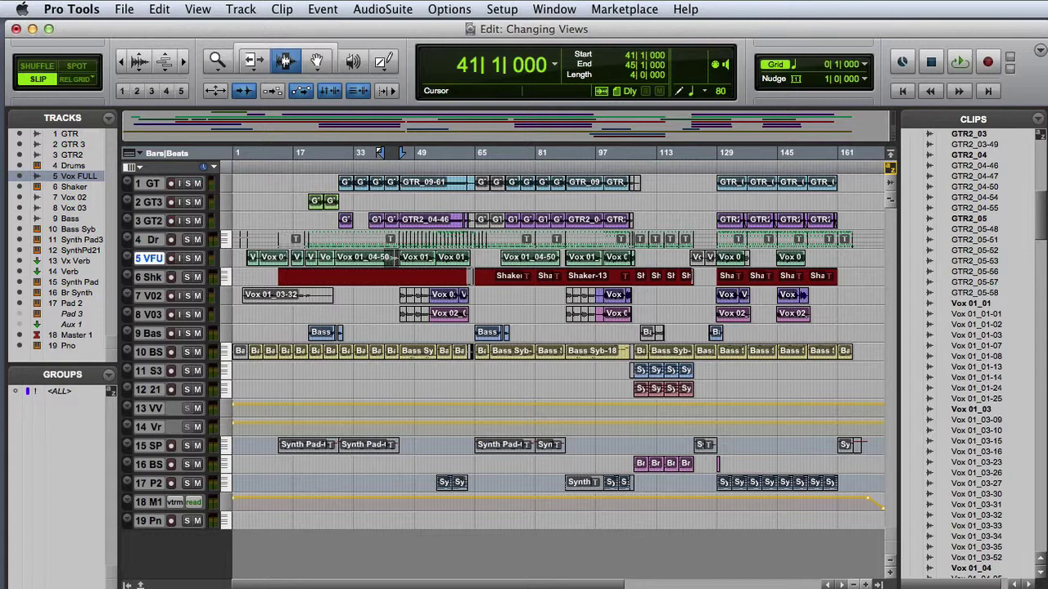
In the Mix window, move Shaker after Vox 03 and Synth Pad down to slot 16.
{"action": "key", "text": "super+equal"}
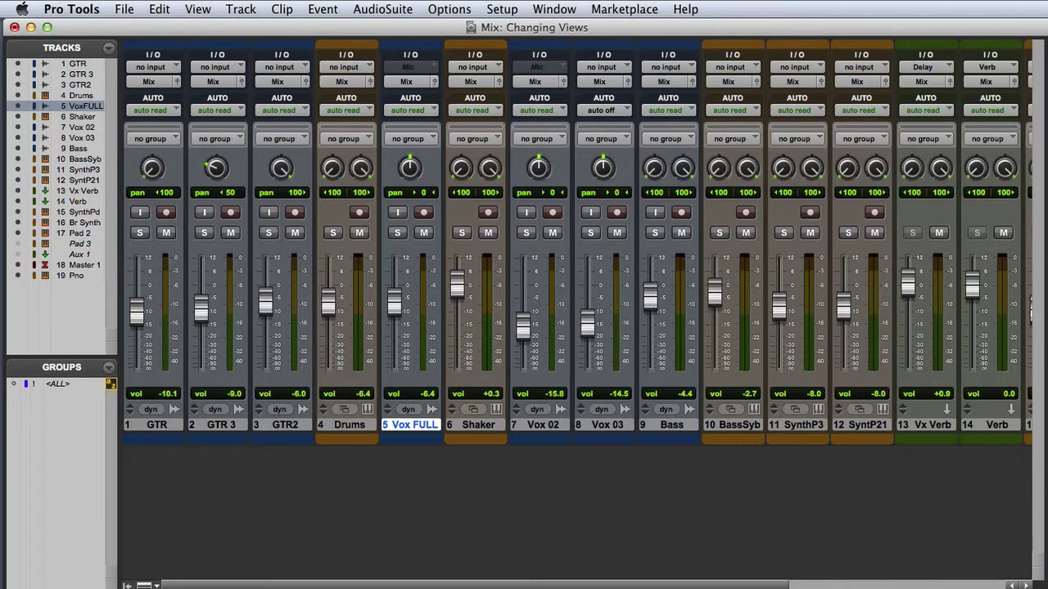
{"action": "left_click", "coordinate": [483, 427]}
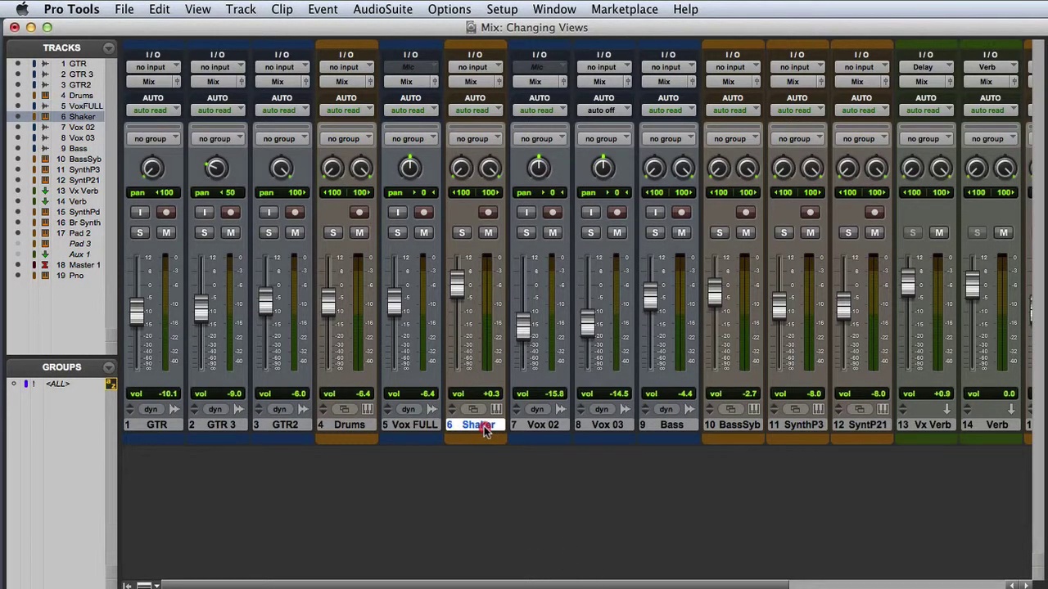
{"action": "left_click_drag", "start_coordinate": [483, 427], "coordinate": [625, 435]}
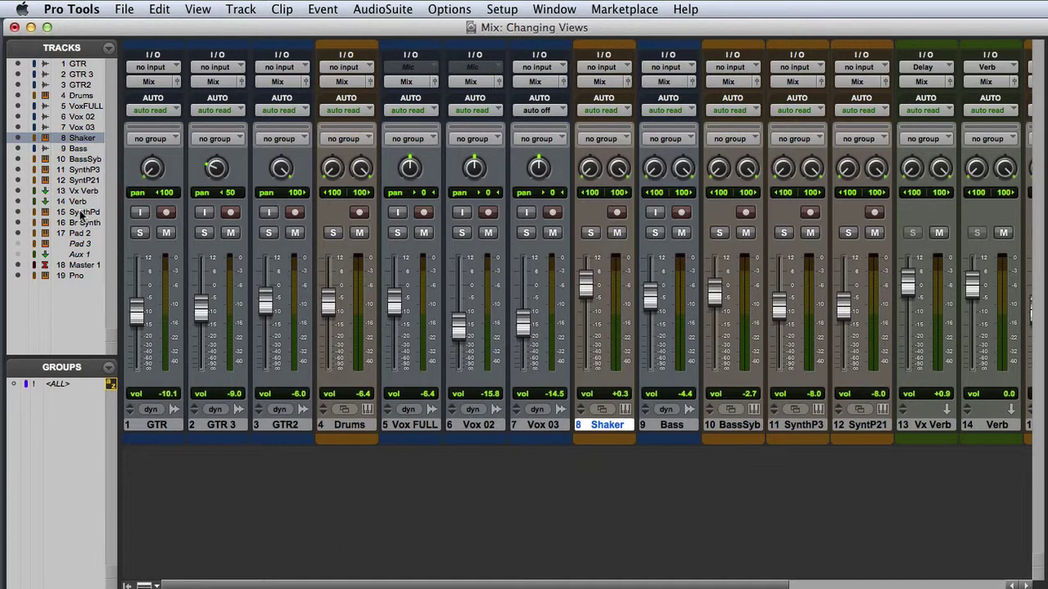
{"action": "left_click_drag", "start_coordinate": [81, 215], "coordinate": [85, 135]}
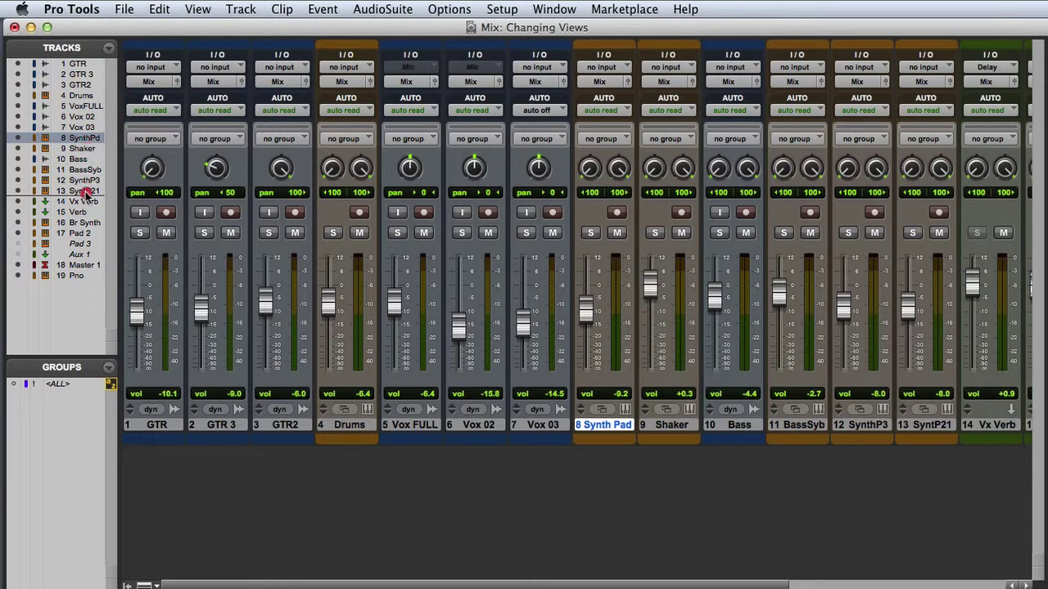
{"action": "left_click_drag", "start_coordinate": [85, 192], "coordinate": [82, 228]}
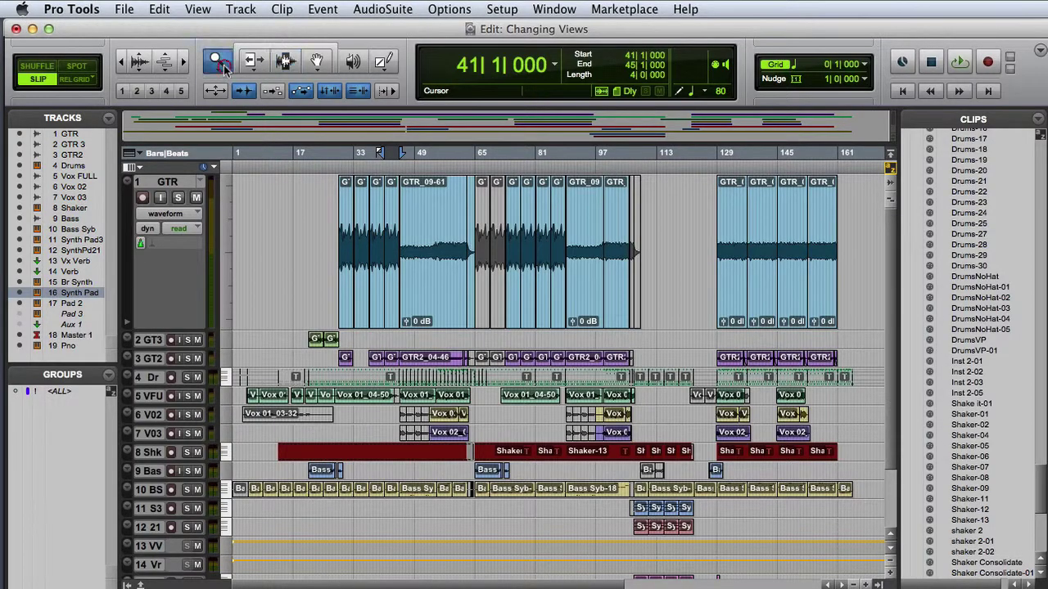
Zoom in around bars 45–53, zoom back out to bars 1–161, and select bars 33–37 on GTR2.
{"action": "left_click", "coordinate": [438, 252]}
{"action": "left_click", "coordinate": [557, 252]}
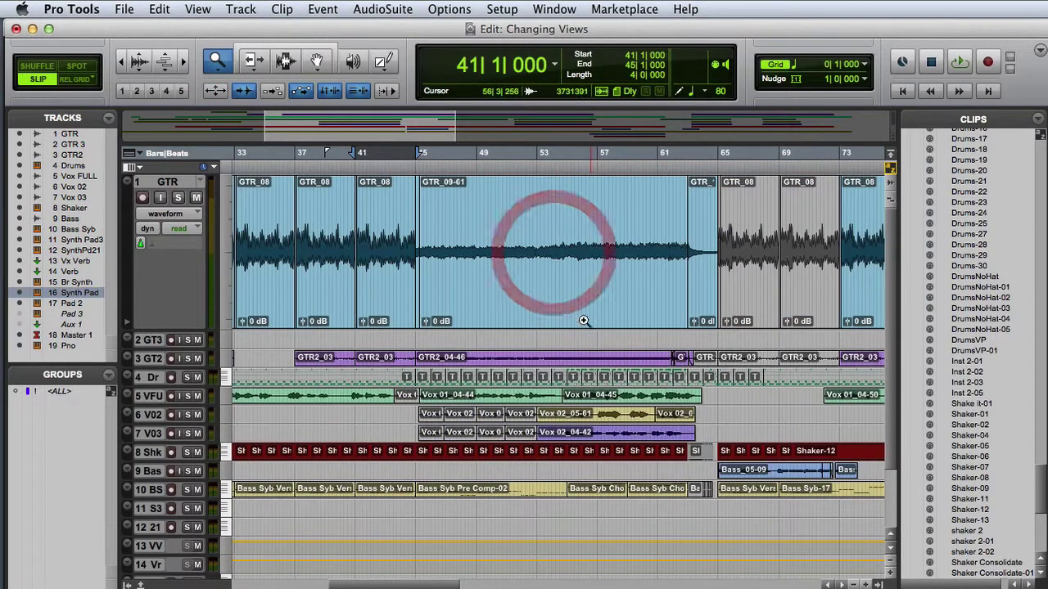
{"action": "left_click", "coordinate": [557, 254]}
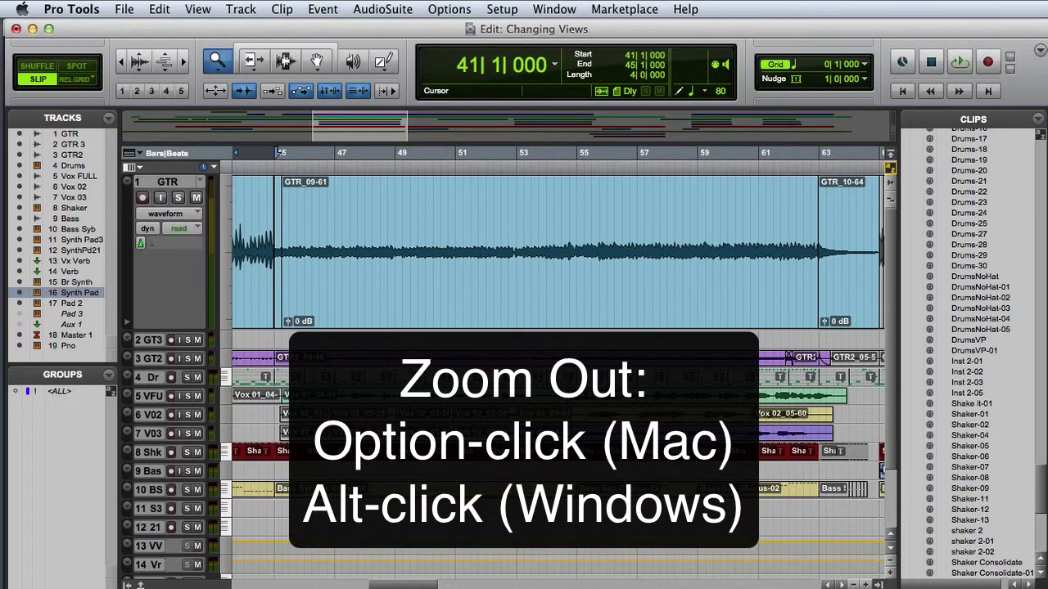
{"action": "left_click", "coordinate": [563, 255], "text": "alt"}
{"action": "left_click", "coordinate": [563, 255], "text": "alt"}
{"action": "left_click", "coordinate": [563, 254], "text": "alt"}
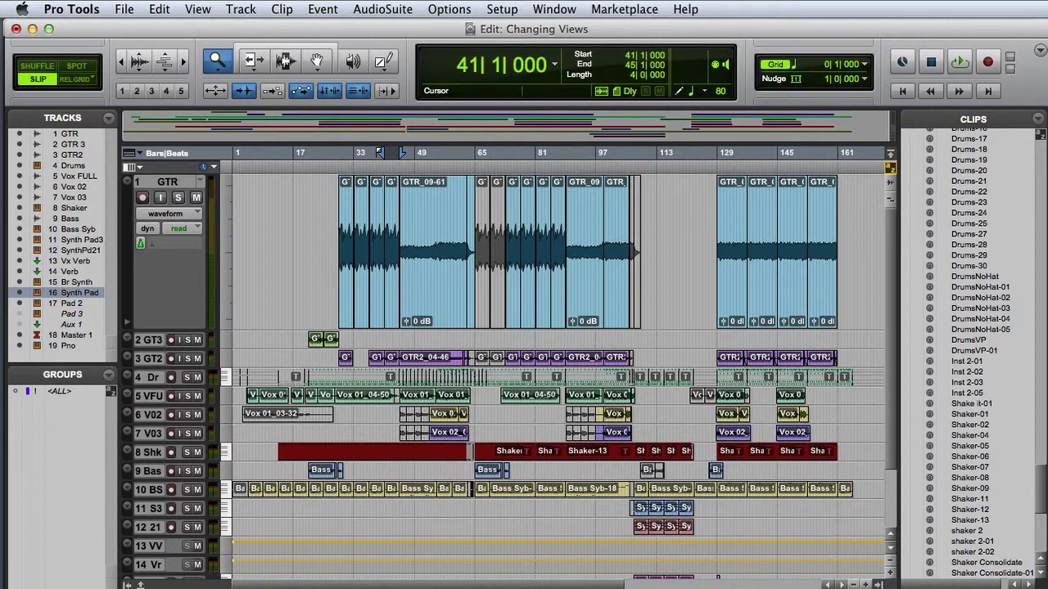
{"action": "left_click", "coordinate": [360, 357]}
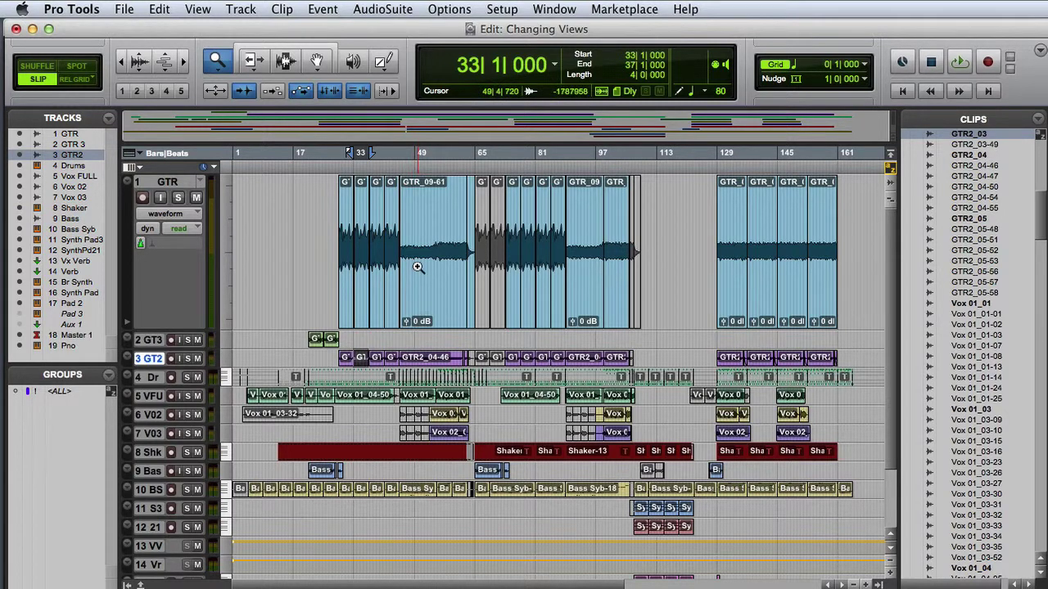
{"action": "left_click_drag", "start_coordinate": [433, 268], "coordinate": [452, 267]}
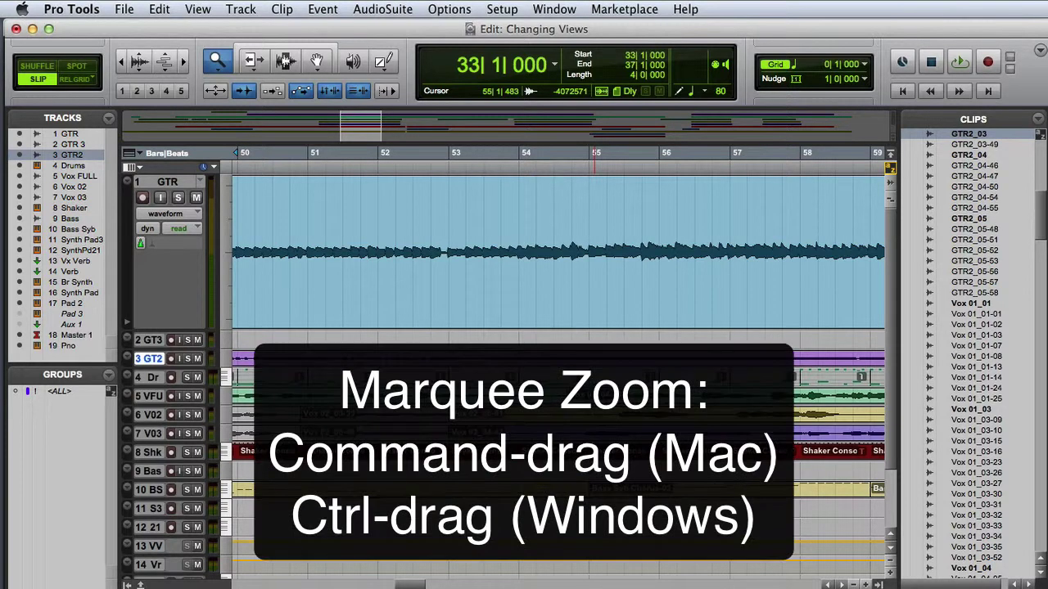
{"action": "key", "text": "alt+bracketleft"}
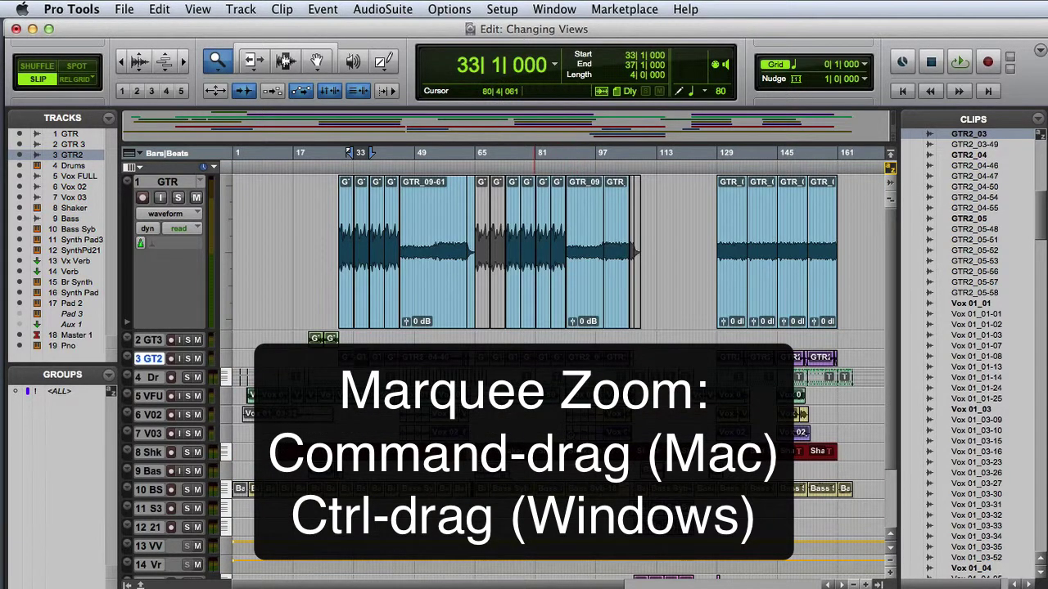
{"action": "left_click_drag", "start_coordinate": [420, 243], "coordinate": [453, 264]}
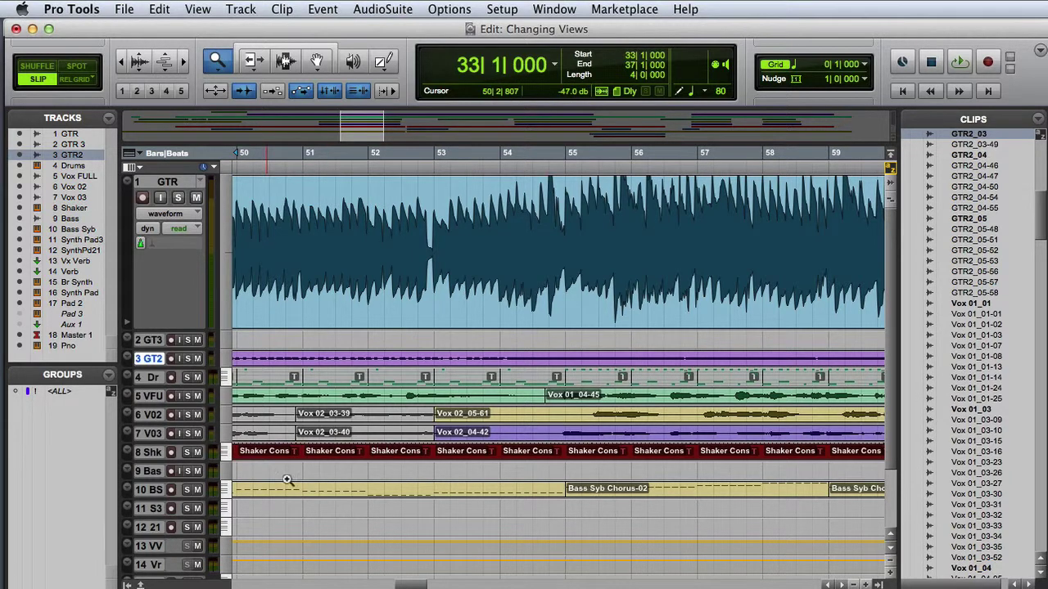
Select the GTR-SPD6_01-76 clip on GTR 3 and zoom-toggle onto it at bars 25–29.
{"action": "double_click", "coordinate": [217, 60]}
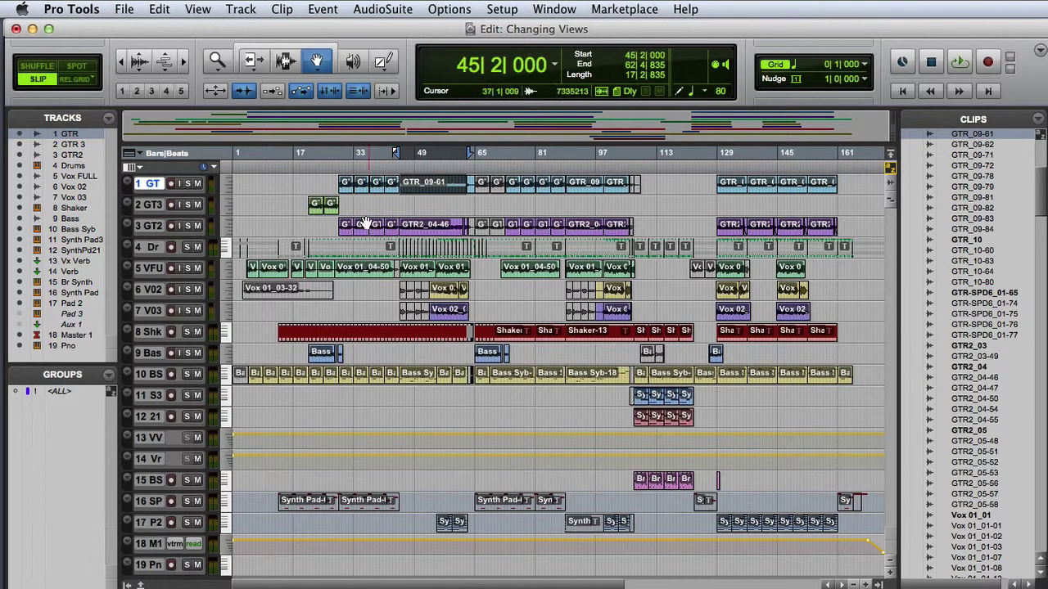
{"action": "left_click", "coordinate": [331, 207]}
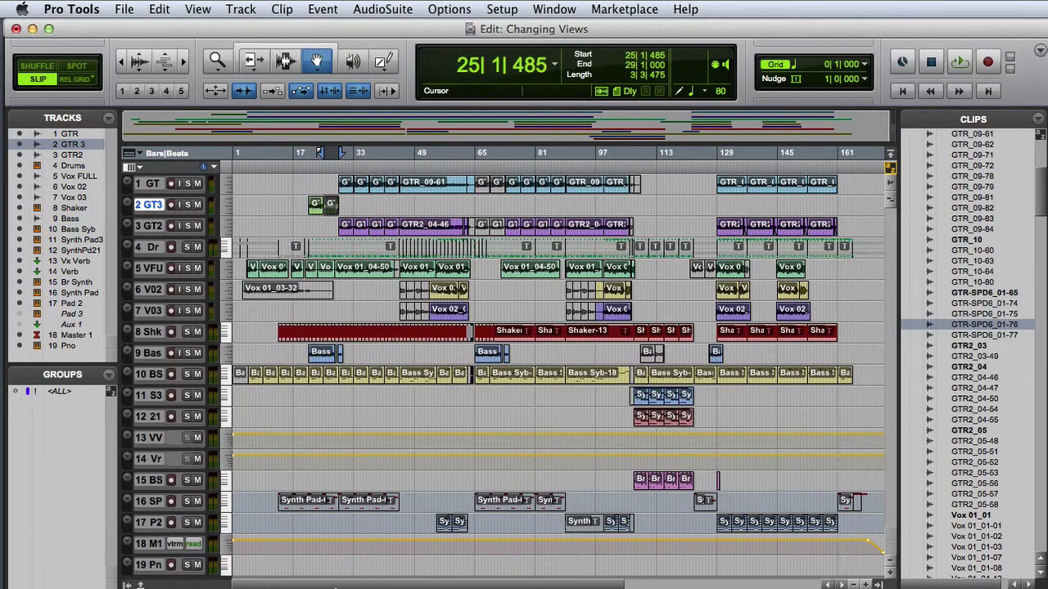
{"action": "key", "text": "ctrl+e"}
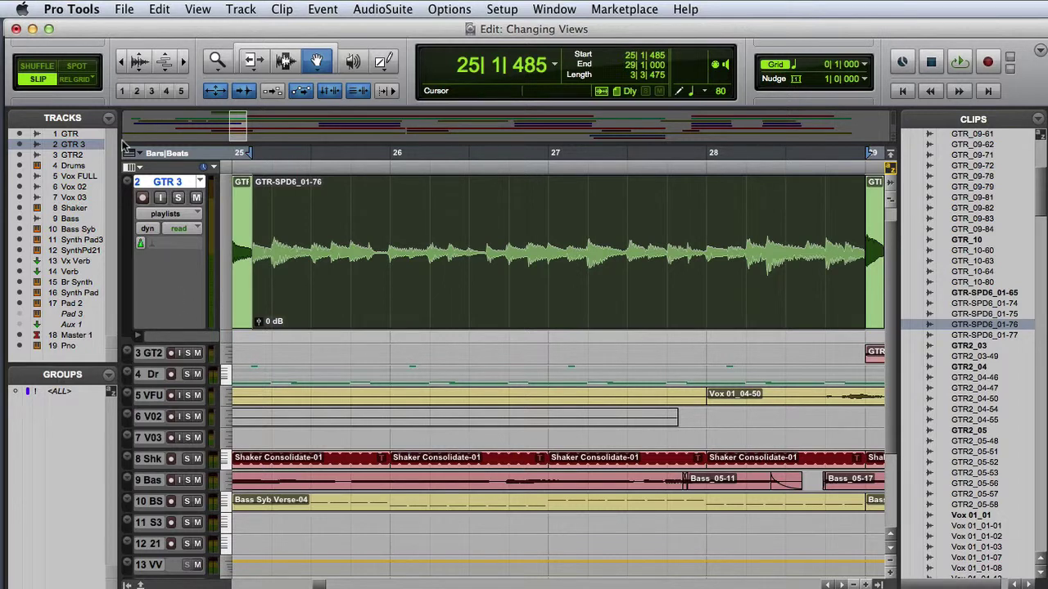
Open the Editing preferences to review the Zoom Toggle settings.
{"action": "left_click", "coordinate": [79, 9]}
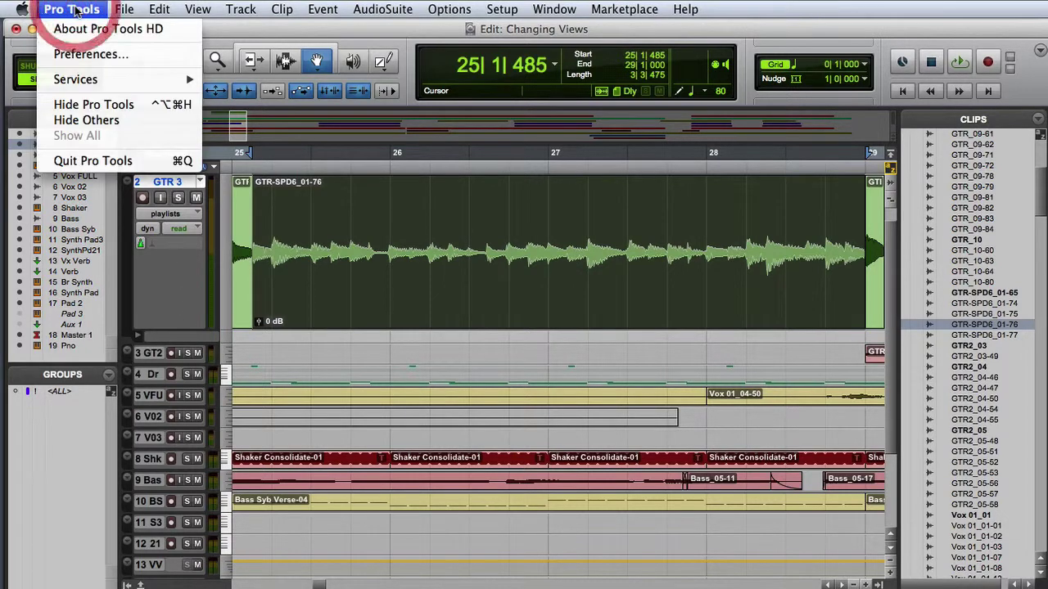
{"action": "left_click", "coordinate": [90, 54]}
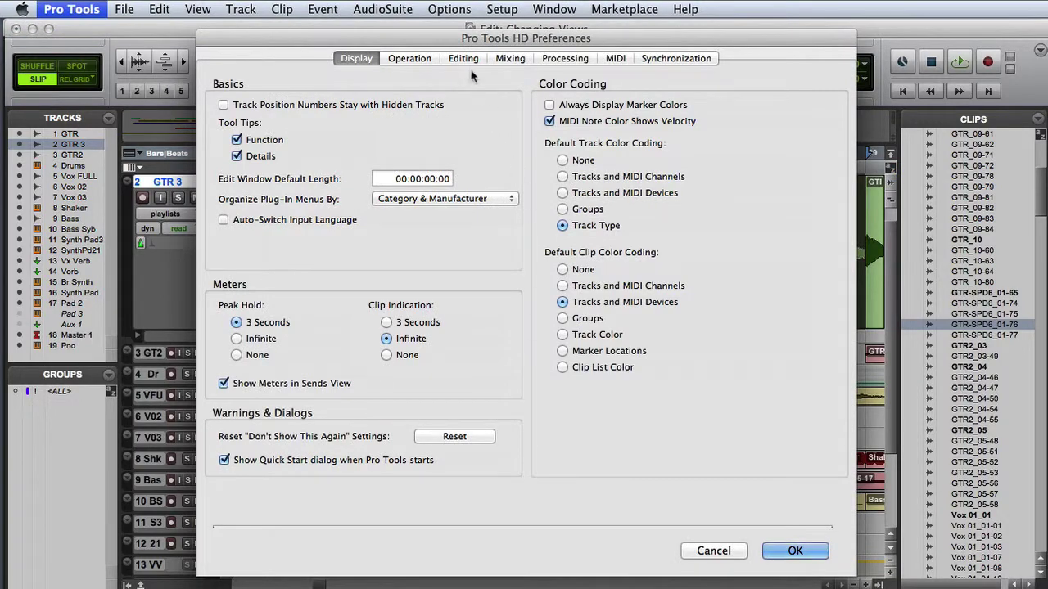
{"action": "left_click", "coordinate": [463, 59]}
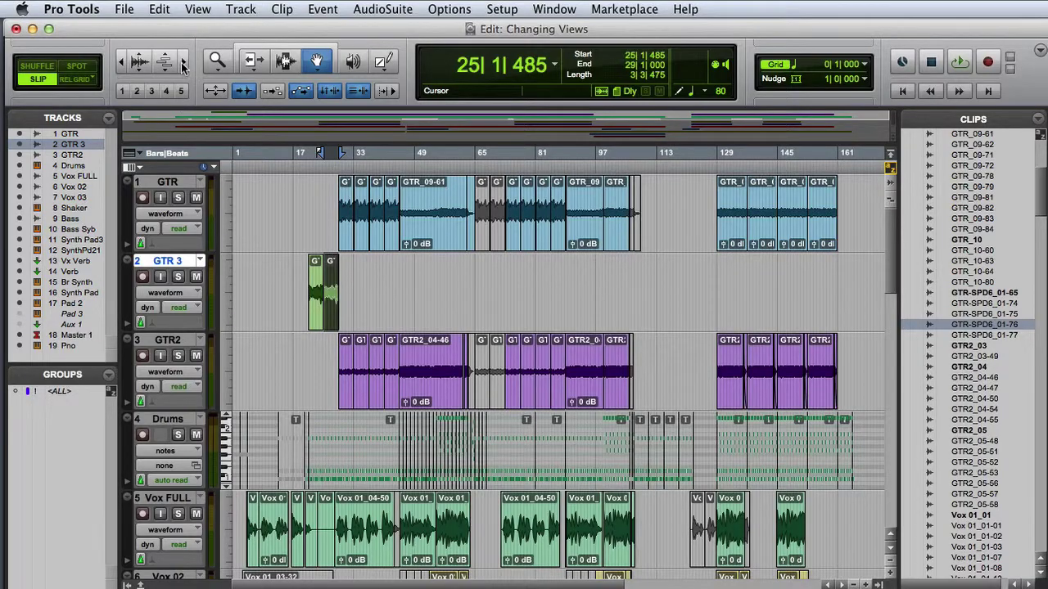
Zoom the timeline in three steps, then back out to the whole session.
{"action": "left_click", "coordinate": [181, 62]}
{"action": "left_click", "coordinate": [182, 62]}
{"action": "left_click", "coordinate": [181, 63]}
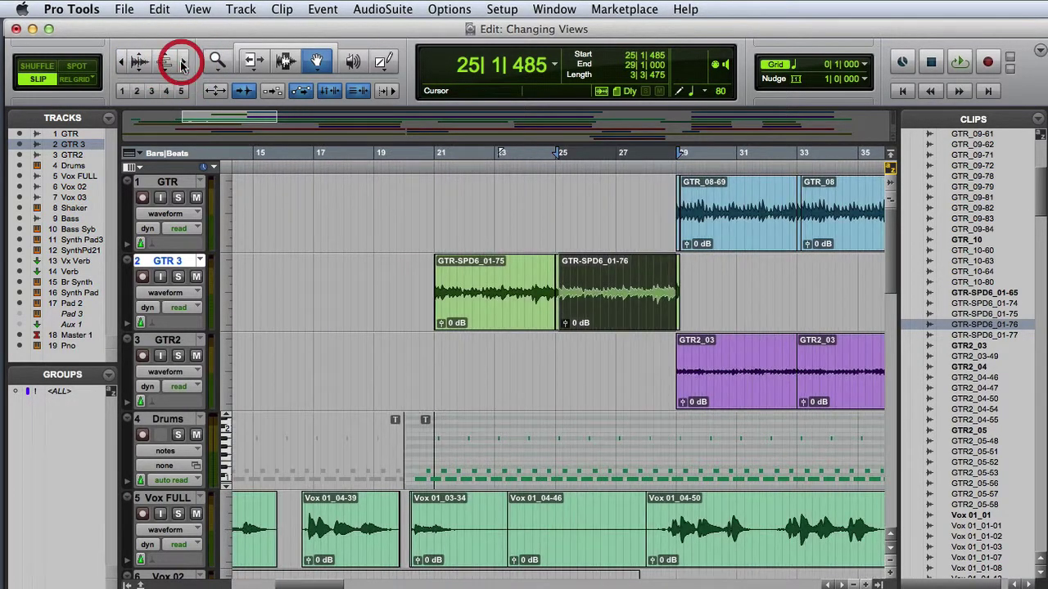
{"action": "left_click", "coordinate": [120, 64]}
{"action": "left_click", "coordinate": [120, 64]}
{"action": "left_click", "coordinate": [120, 64]}
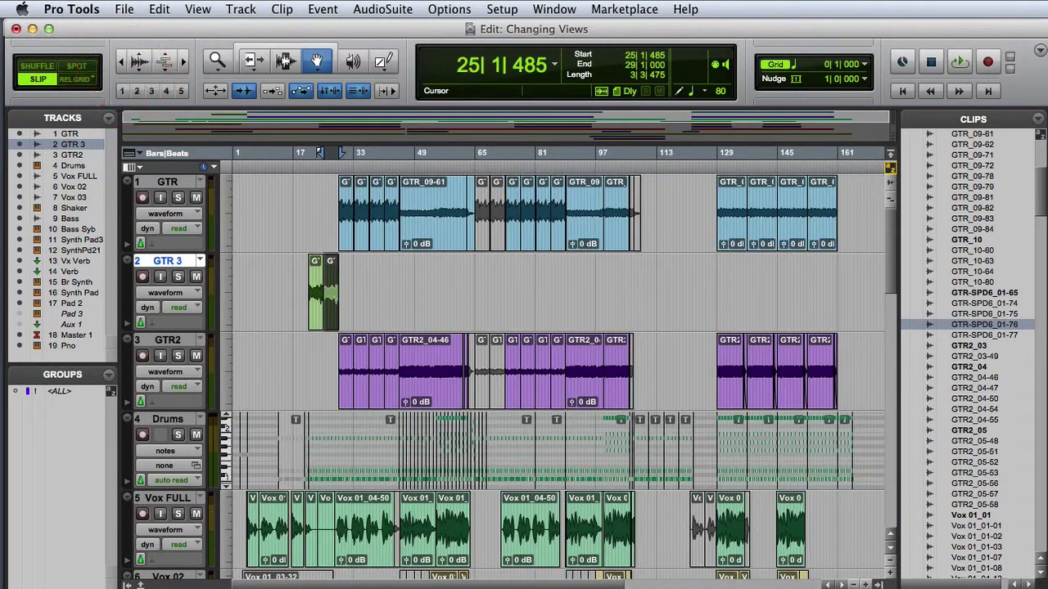
Enlarge the audio waveform zoom two steps, then reduce it by one.
{"action": "left_click", "coordinate": [141, 62]}
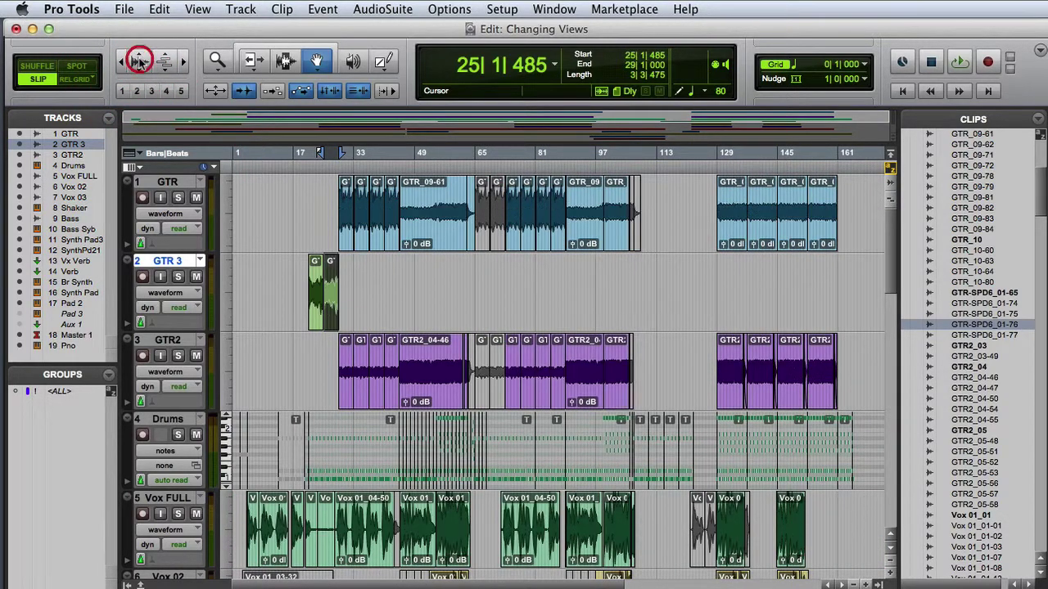
{"action": "left_click", "coordinate": [141, 62]}
{"action": "left_click", "coordinate": [144, 69]}
{"action": "left_click", "coordinate": [144, 69]}
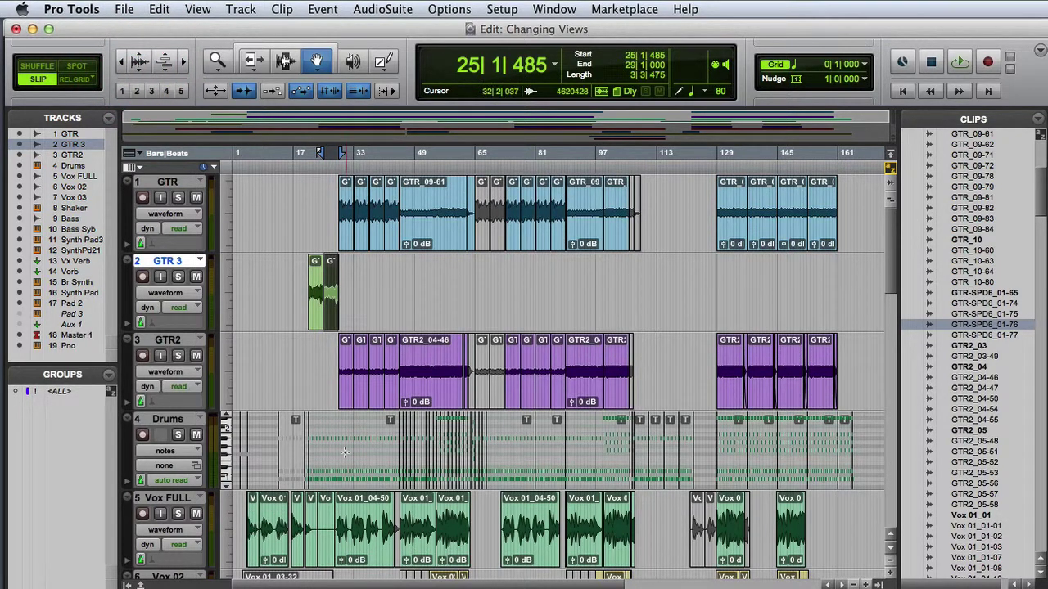
Change the vertical zoom of the Drums track's MIDI notes.
{"action": "left_click", "coordinate": [165, 59]}
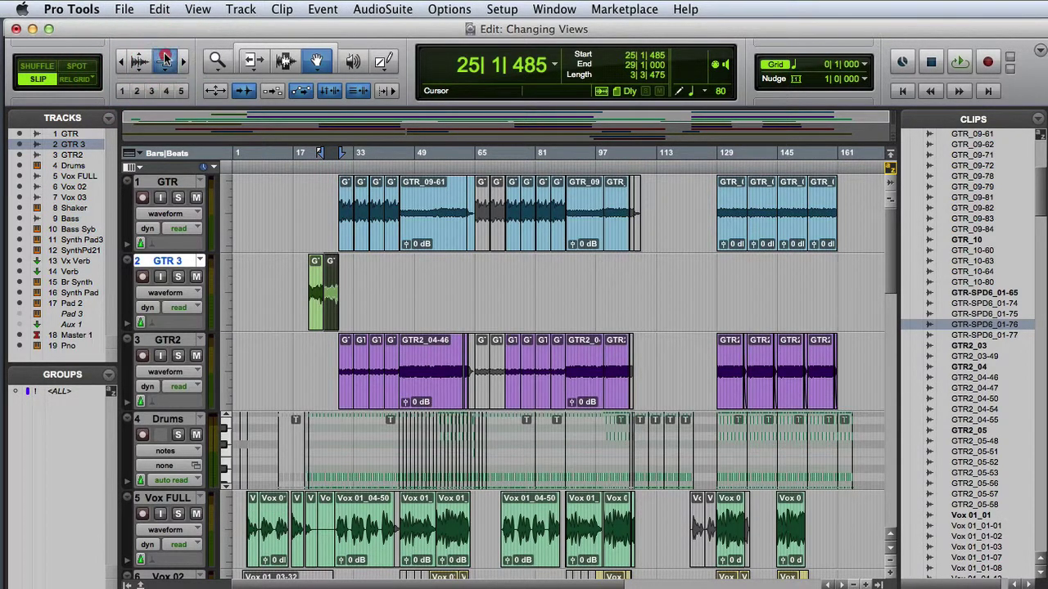
{"action": "left_click", "coordinate": [164, 59]}
{"action": "left_click", "coordinate": [164, 59]}
{"action": "left_click", "coordinate": [164, 70]}
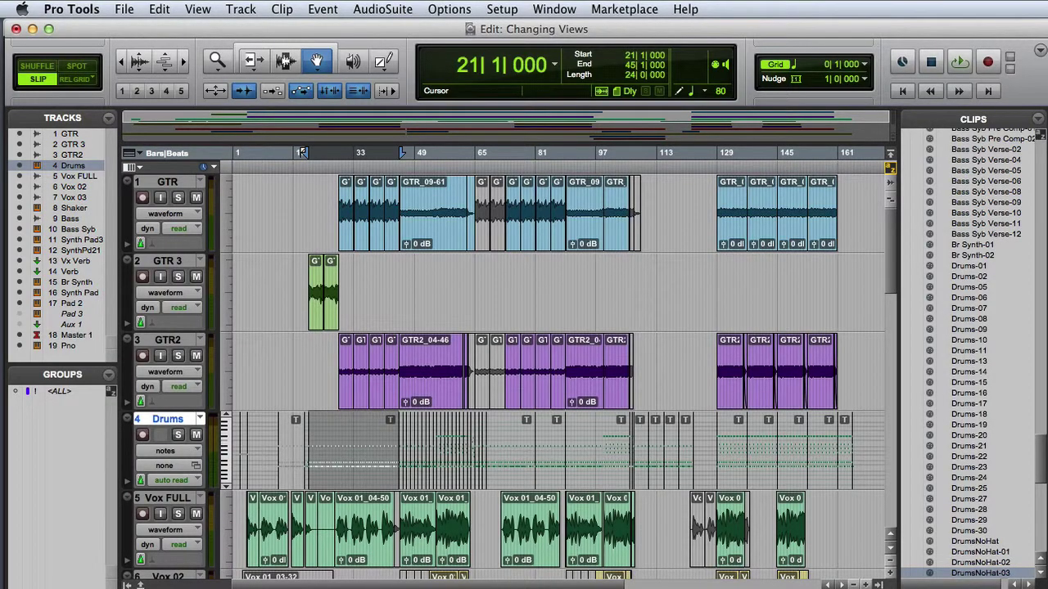
Recall Zoom Preset 1, then place the edit point on GTR at bar 30 with the Selector.
{"action": "left_click", "coordinate": [121, 90]}
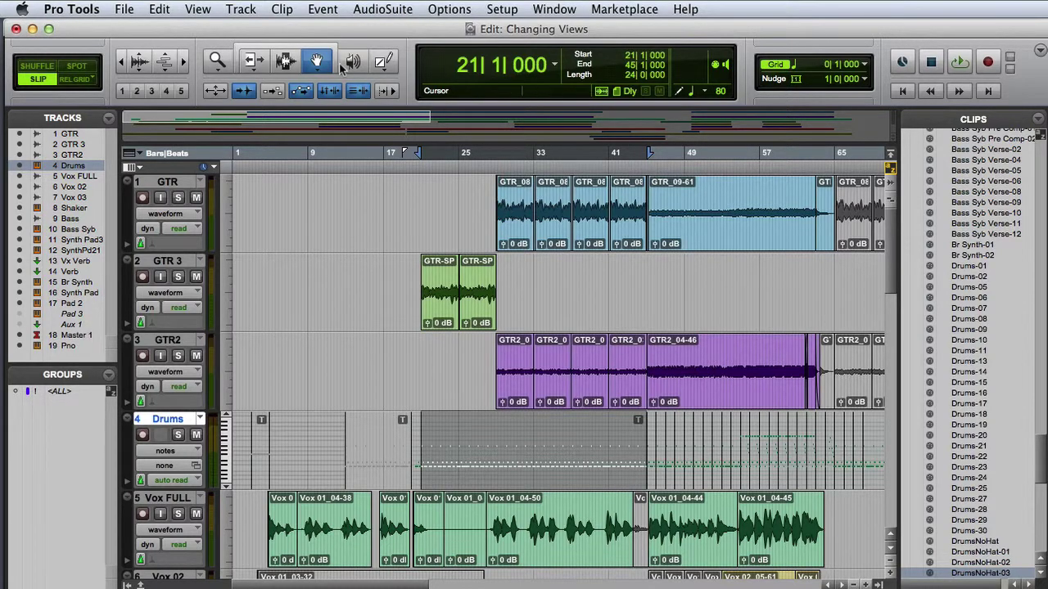
{"action": "left_click", "coordinate": [285, 61]}
{"action": "left_click", "coordinate": [514, 202]}
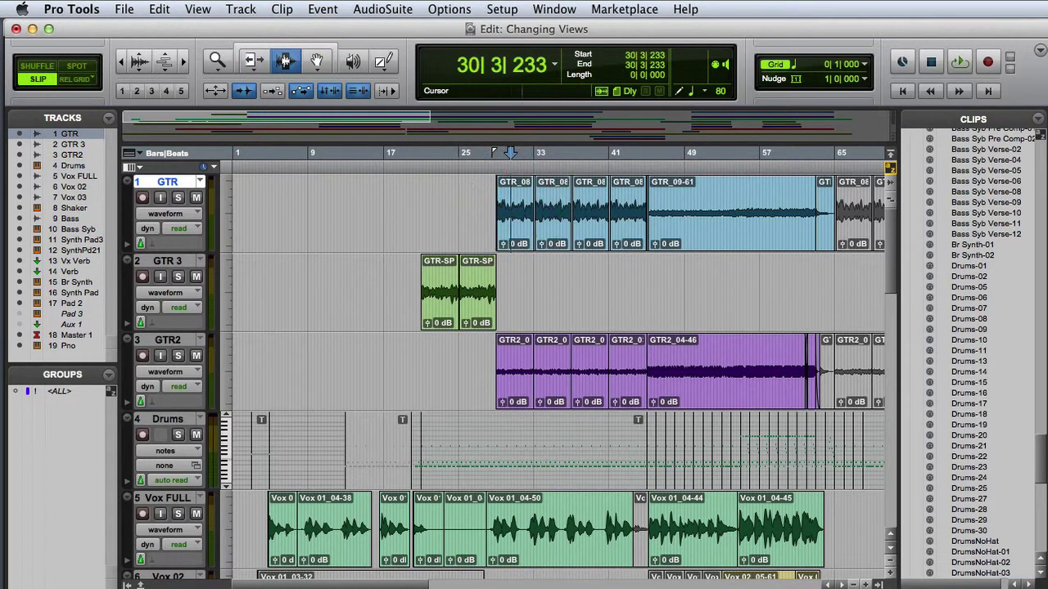